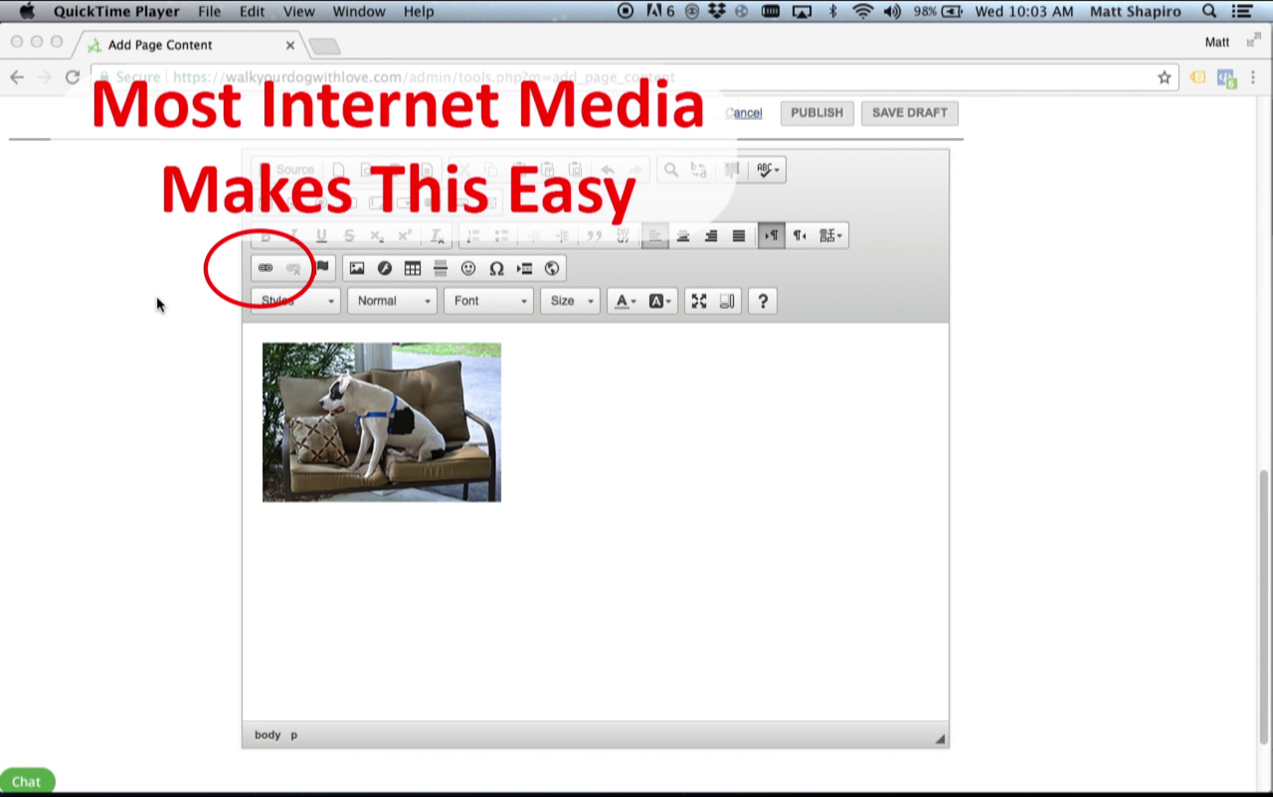
# Link the dog photo to the pasted https affiliate cart URL via the Link dialog.
pyautogui.click(447, 489)
pyautogui.click(466, 479)
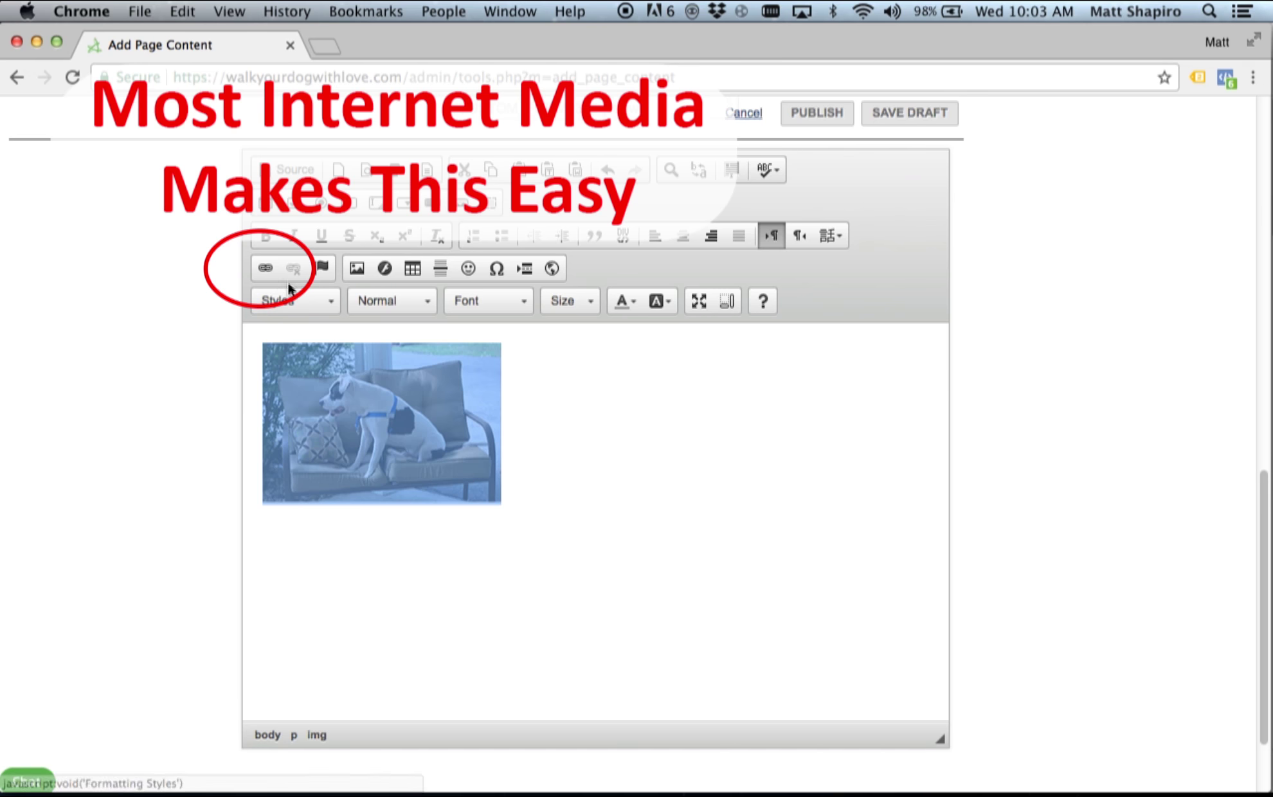
pyautogui.click(267, 268)
pyautogui.rightClick(588, 430)
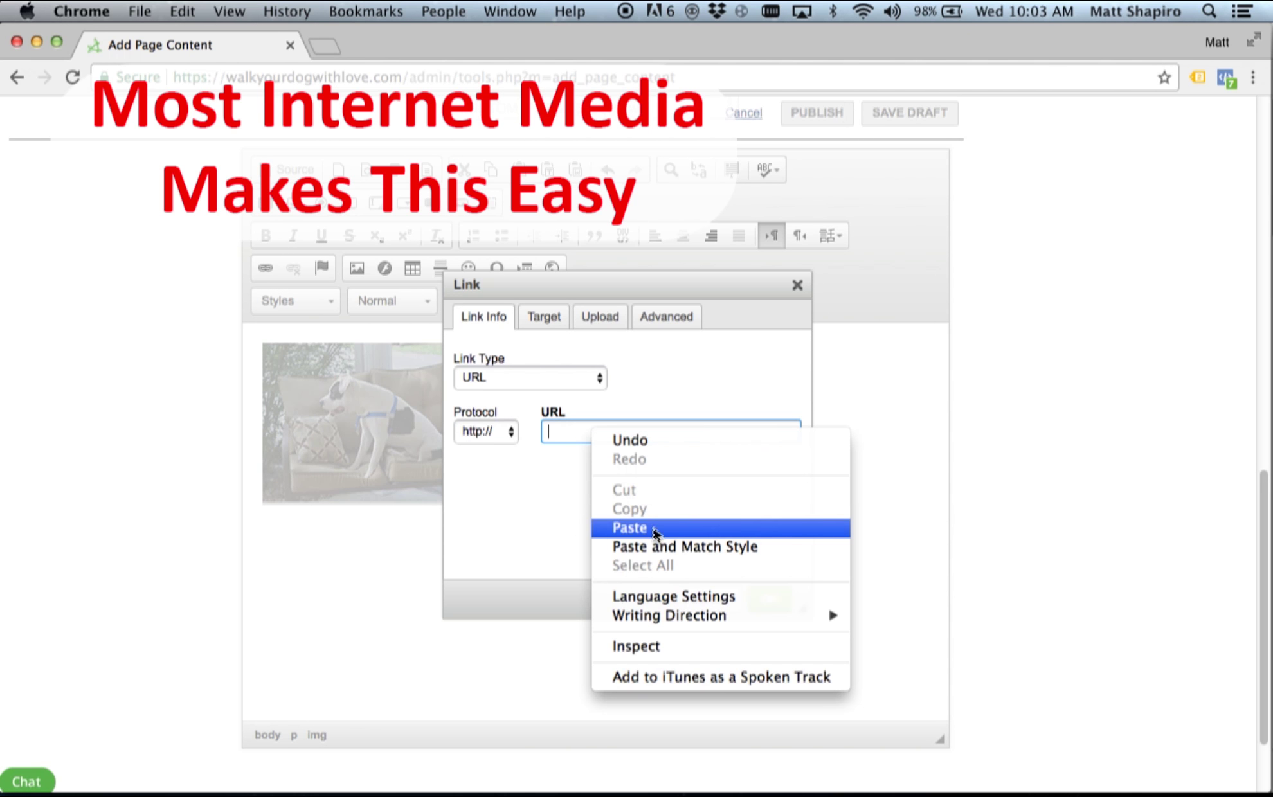
pyautogui.click(653, 528)
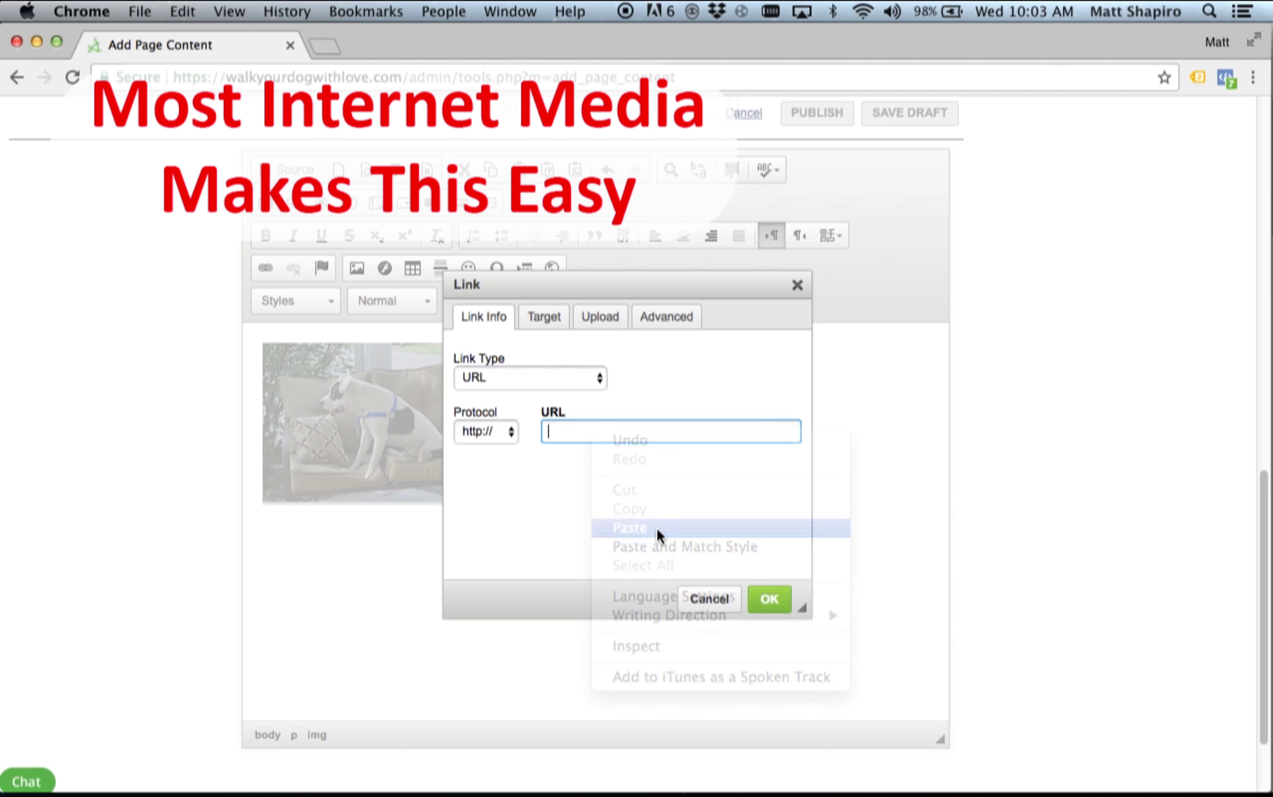
pyautogui.click(768, 599)
pyautogui.click(579, 419)
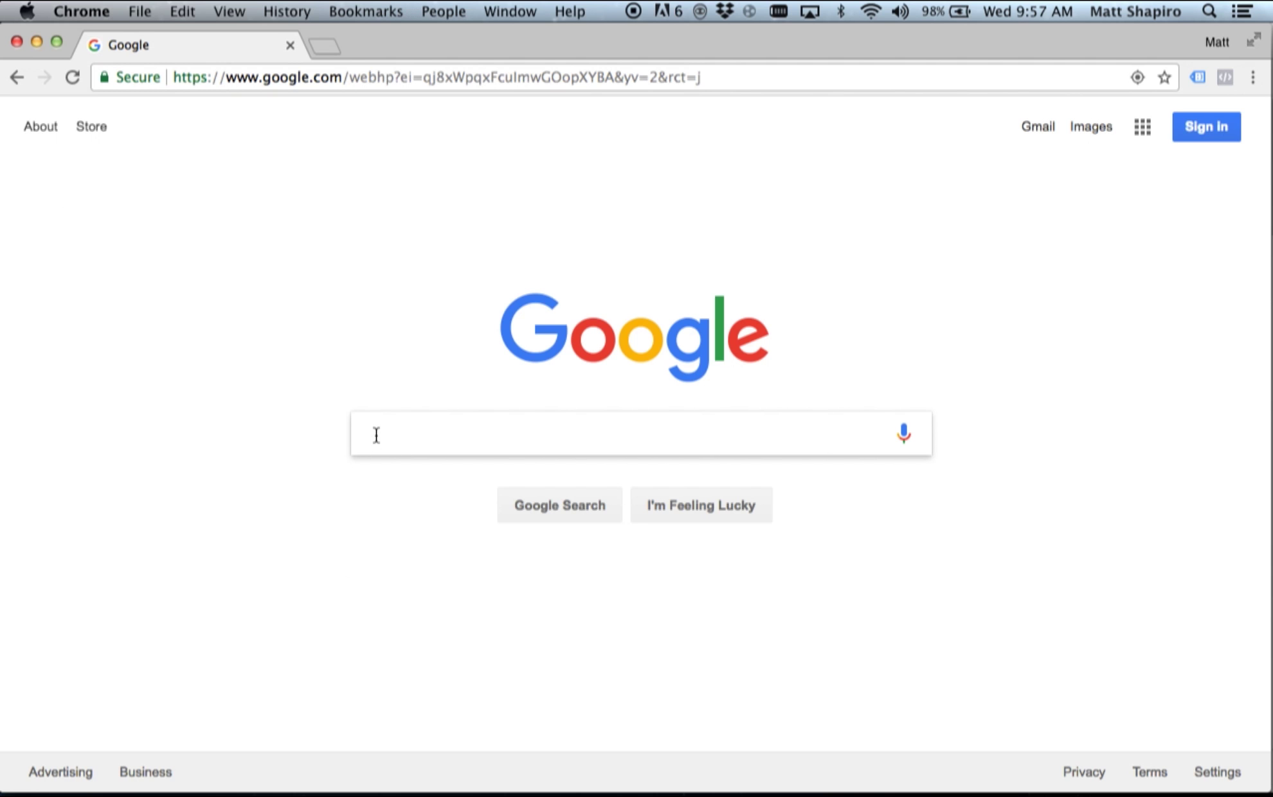
pyautogui.write('How do I mak')
pyautogui.write('e a l')
# Fix the stray letter and search Google for "How do I make a clickable image?".
pyautogui.press('BackSpace')
pyautogui.write('clickable image?')
pyautogui.press('Return')
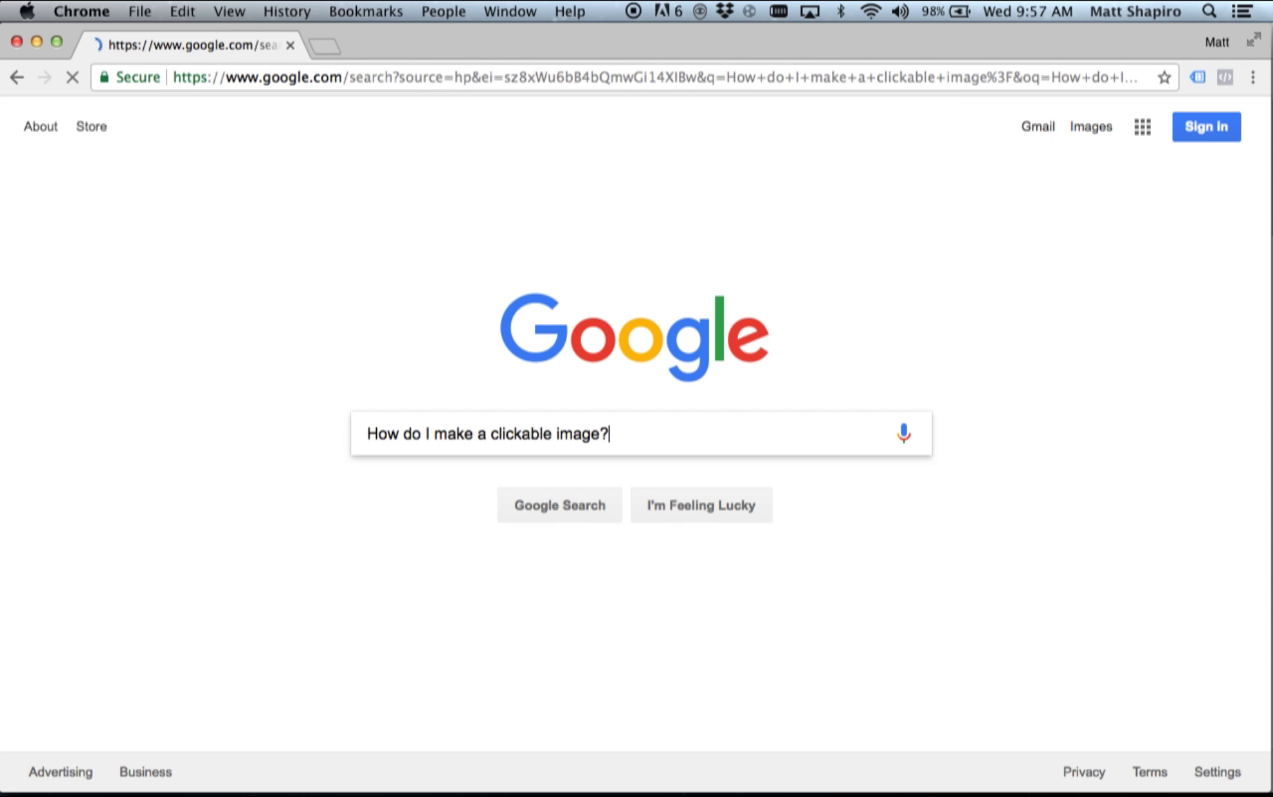